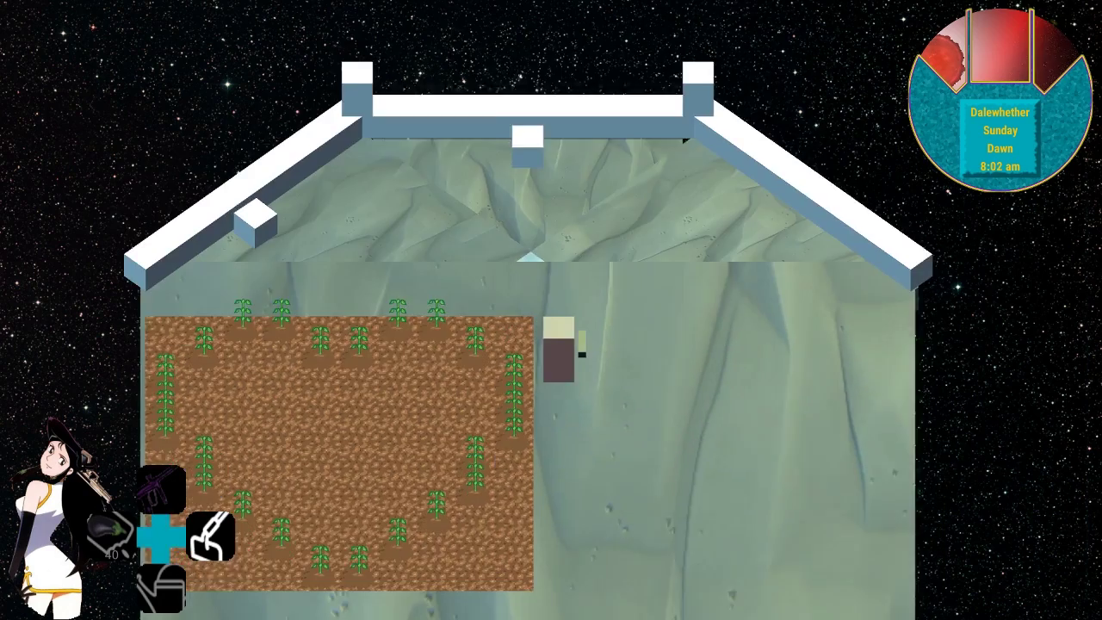
Step: Walk to the plot centre and plant two seeds side by side, leaving 38 seeds
key(w)
key(a)
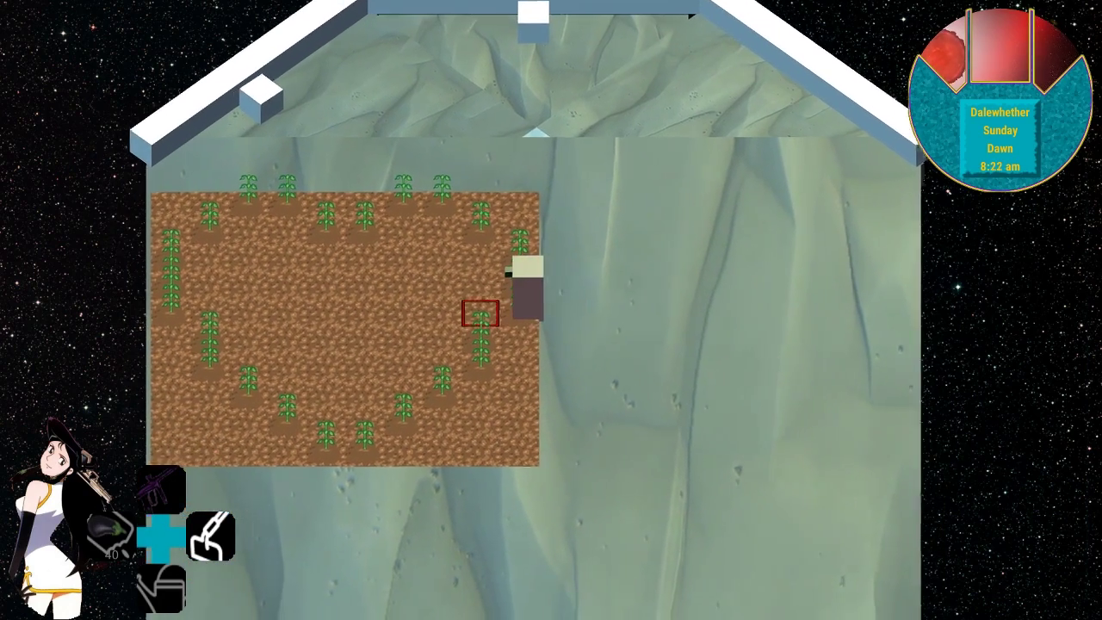
key(a)
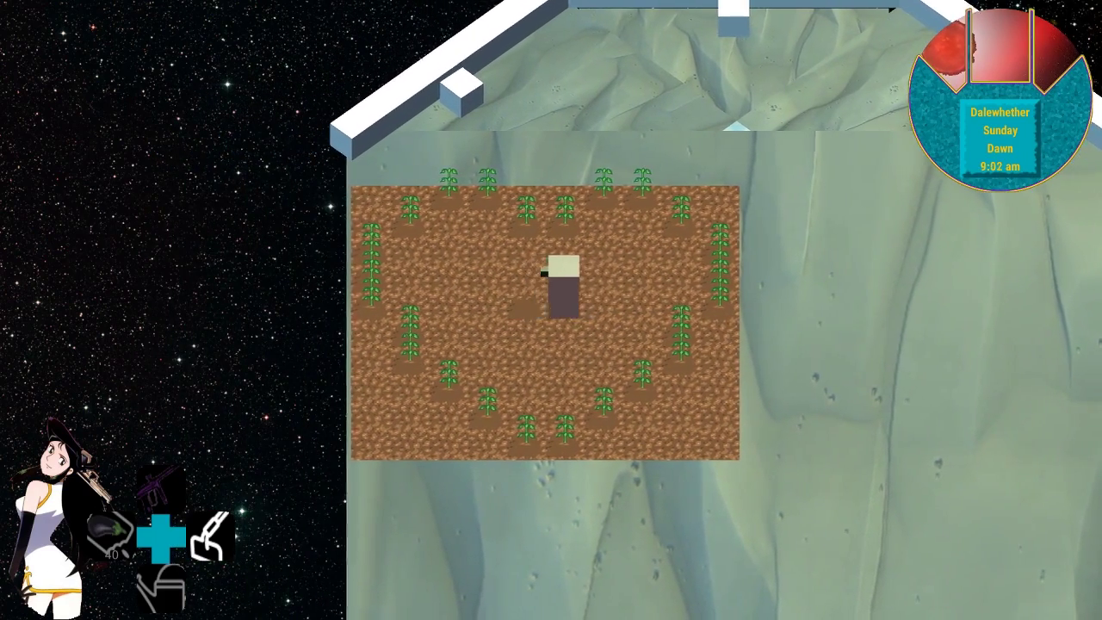
key(d)
key(s)
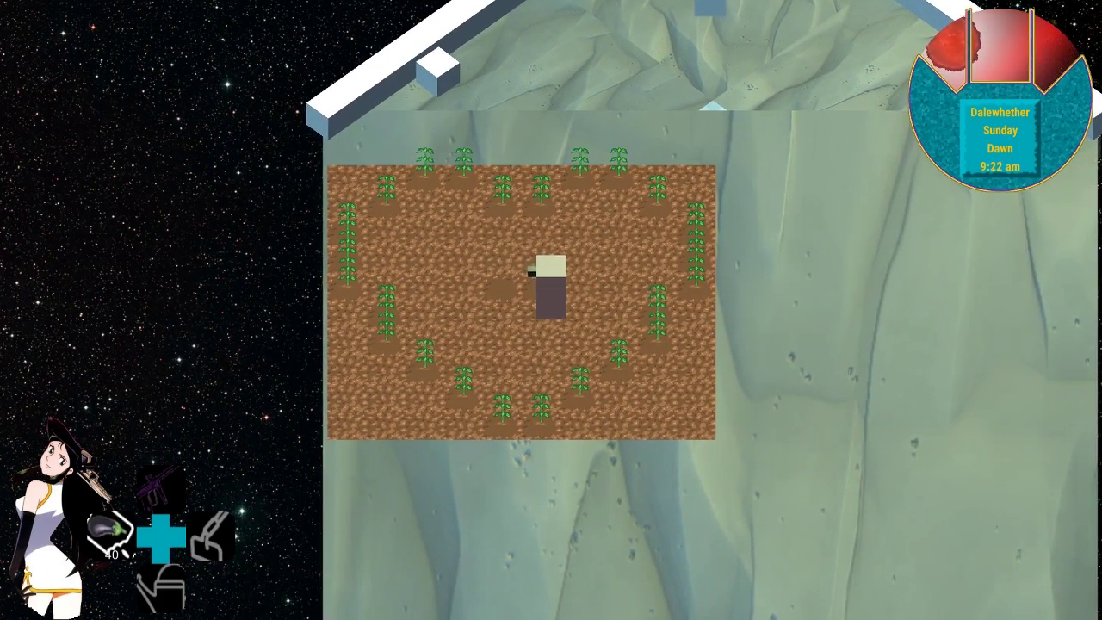
key(w)
key(d)
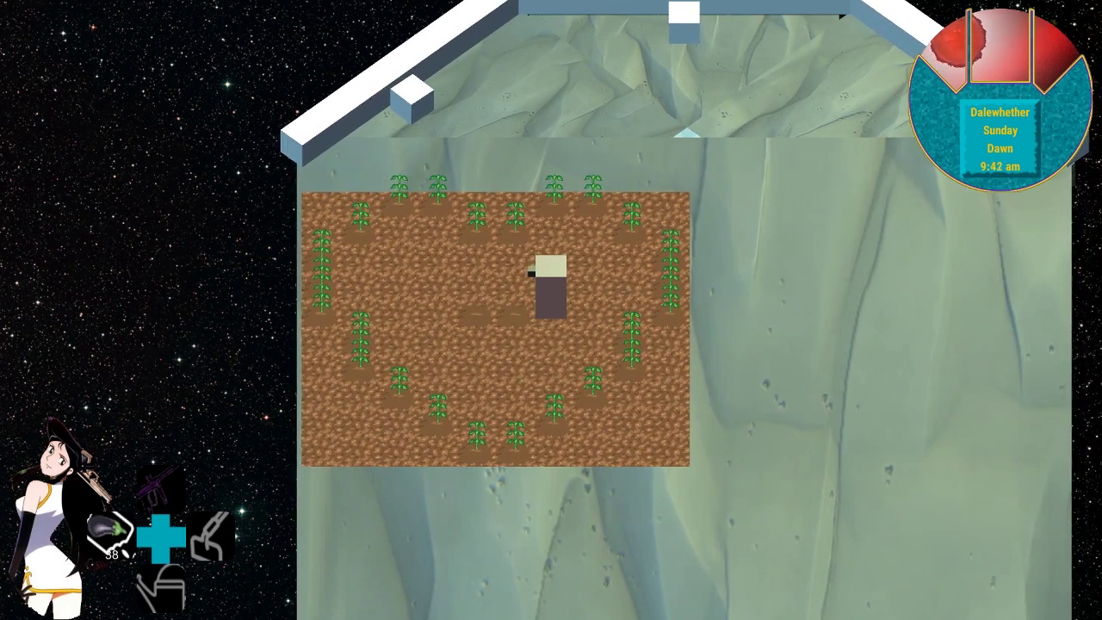
Step: Equip the hoe from the Inventory and return to the farm
key(i)
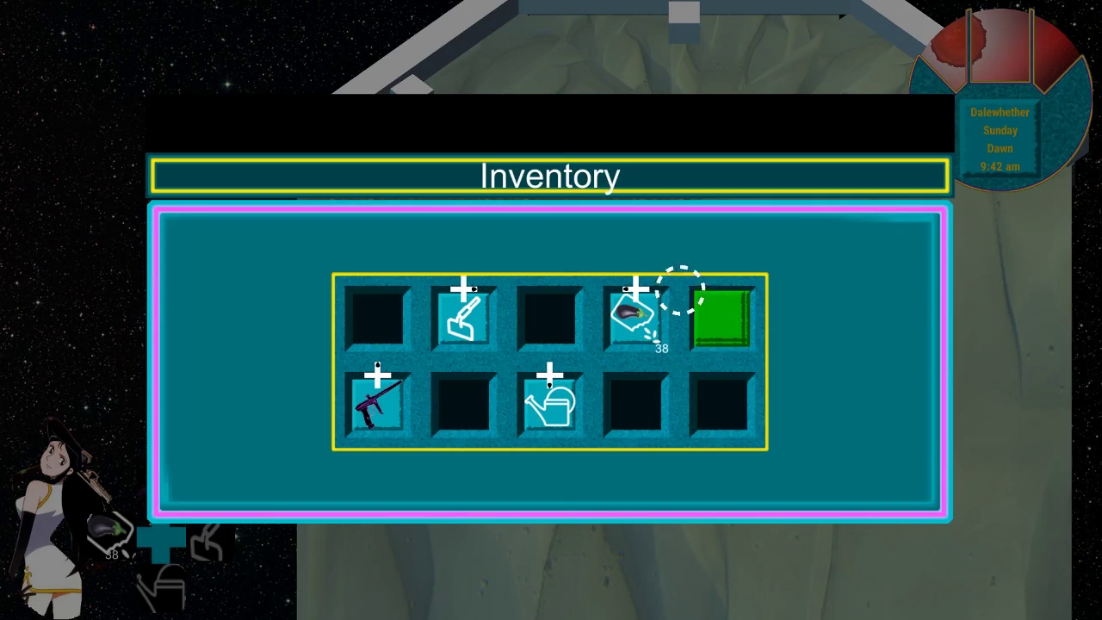
key(i)
key(e)
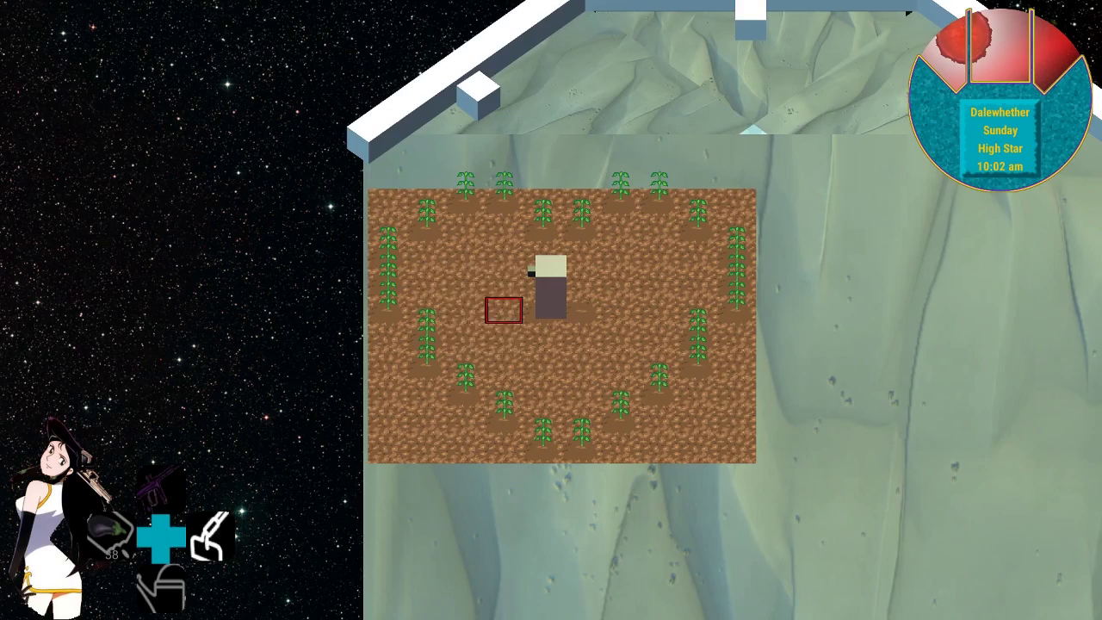
Step: Till the plot interior row by row: upper left, top, right side, lower rows and left part
key(a)
key(space)
key(d)
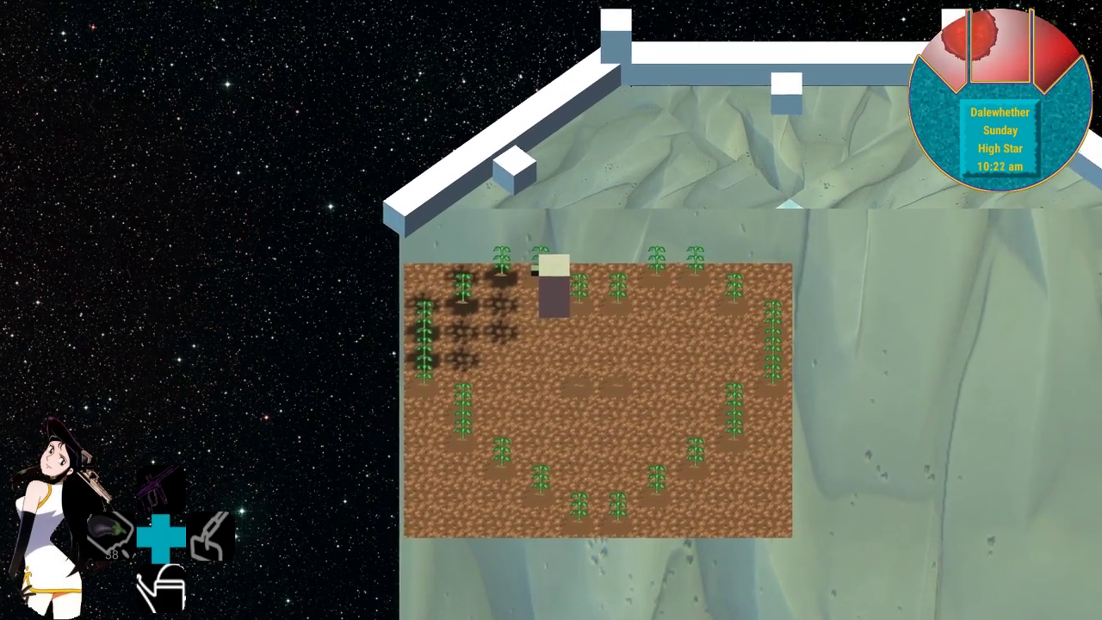
key(d)
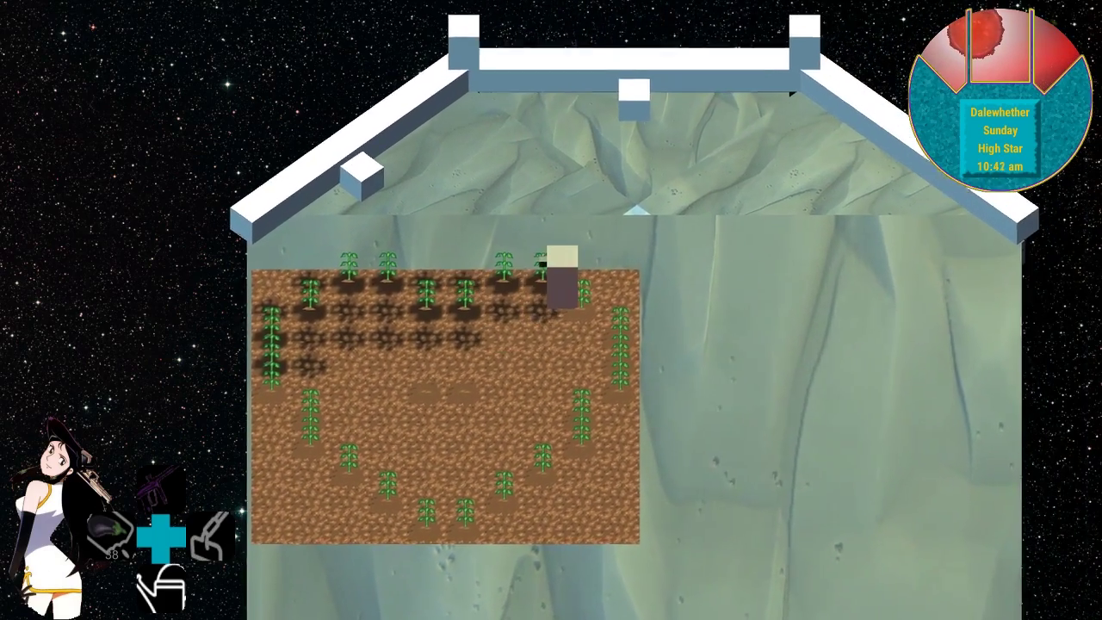
key(s)
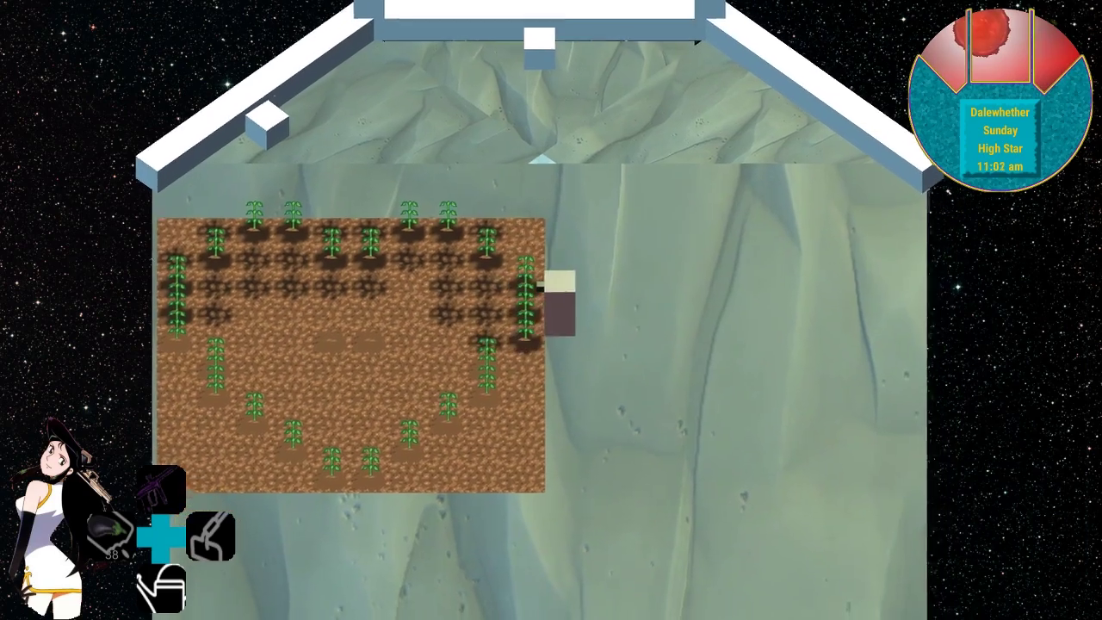
key(space)
key(a)
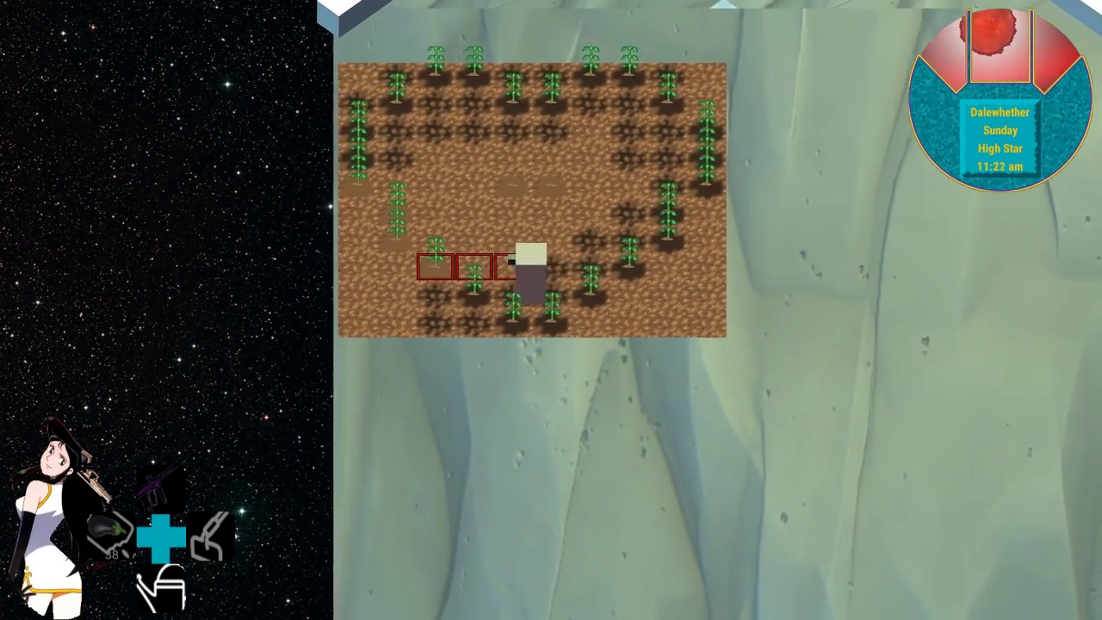
key(d)
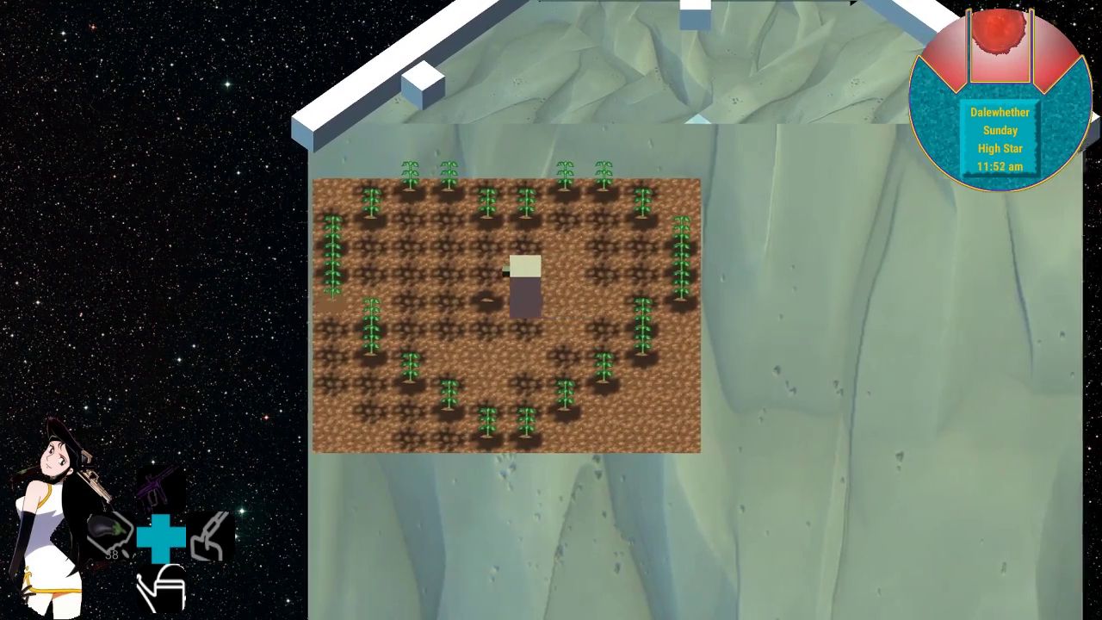
key(w)
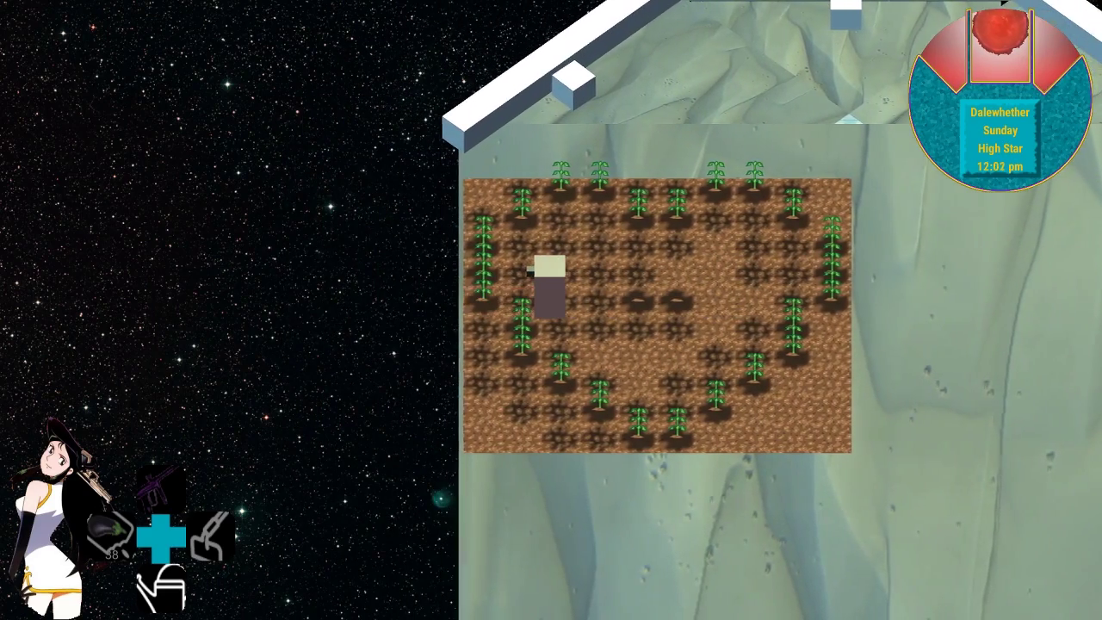
Step: Sleep at the wall until Monday morning and step back onto the plot's top edge
key(w)
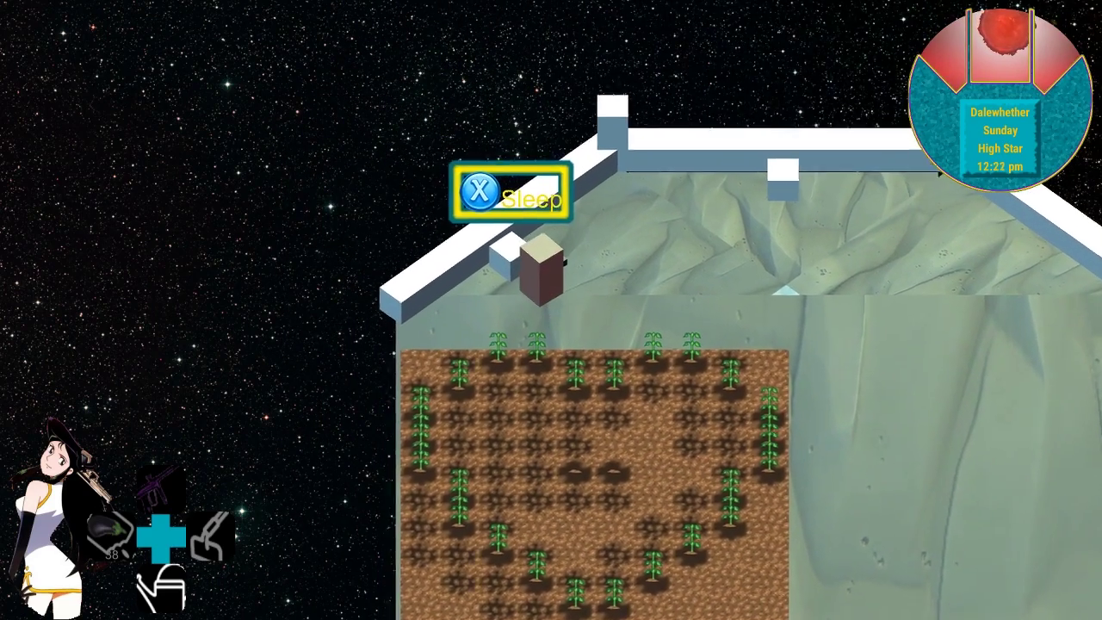
key(e)
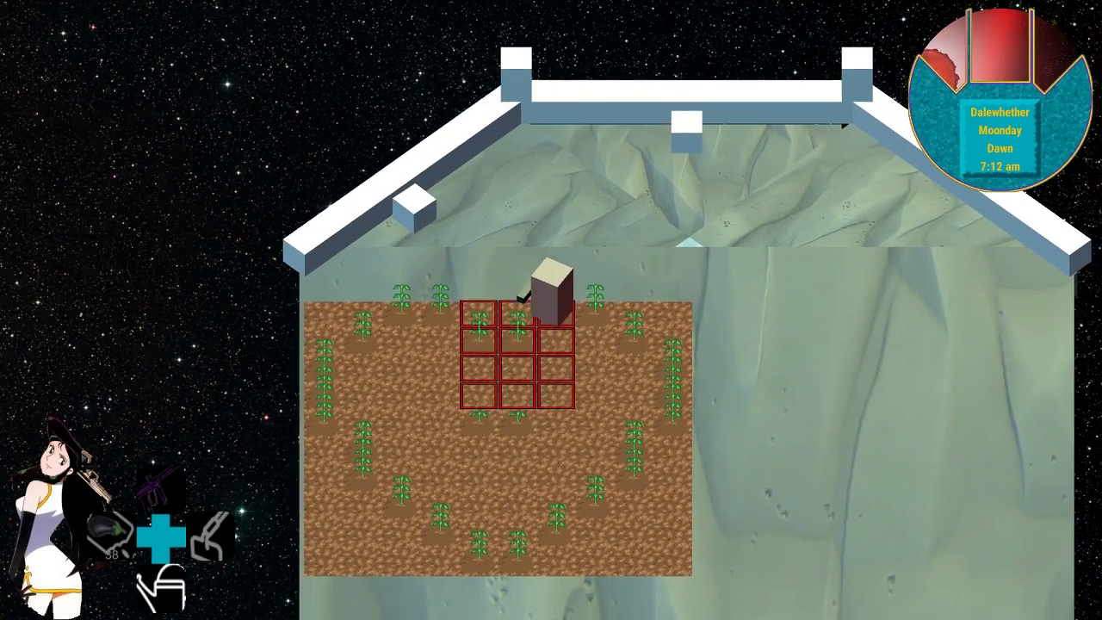
key(a)
Step: Water every field tile, then walk up to the top wall's Launch Adventure prompt
key(s)
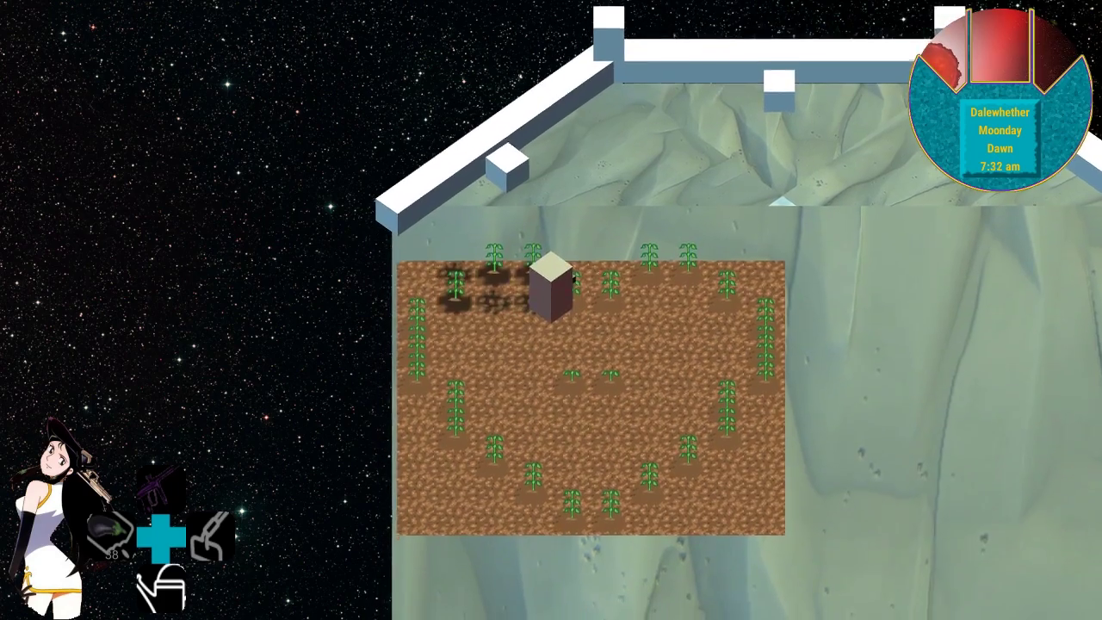
key(s)
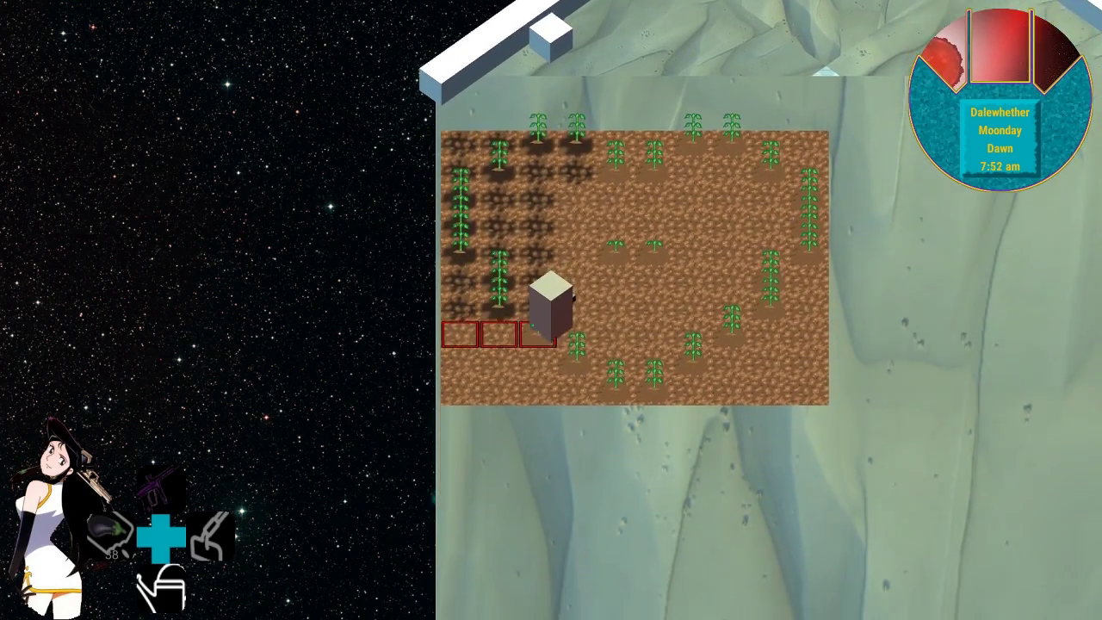
key(d)
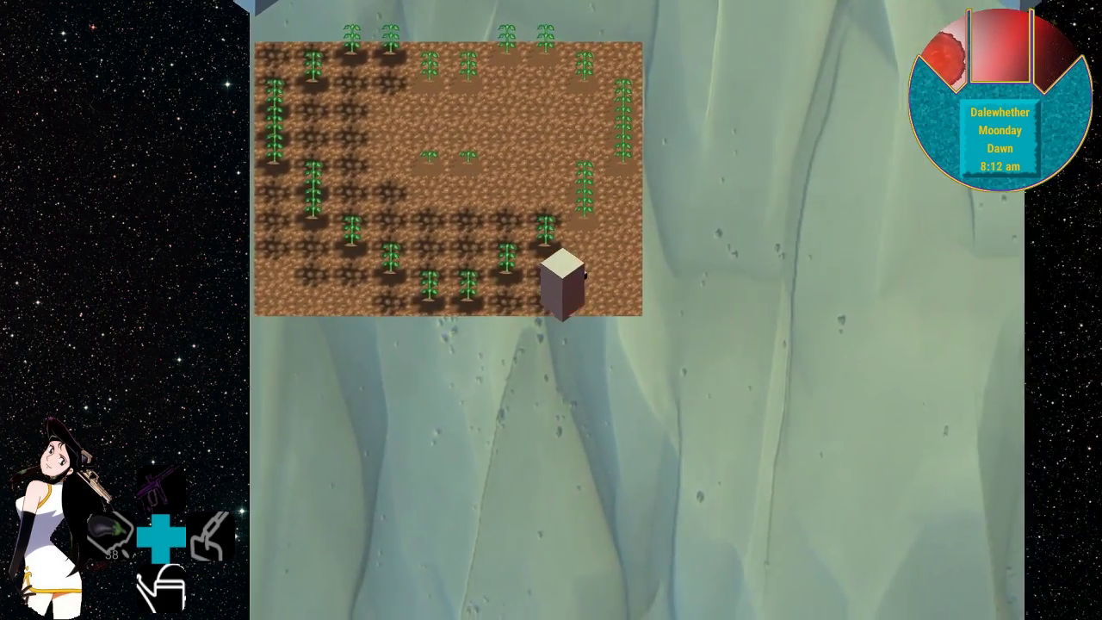
key(w)
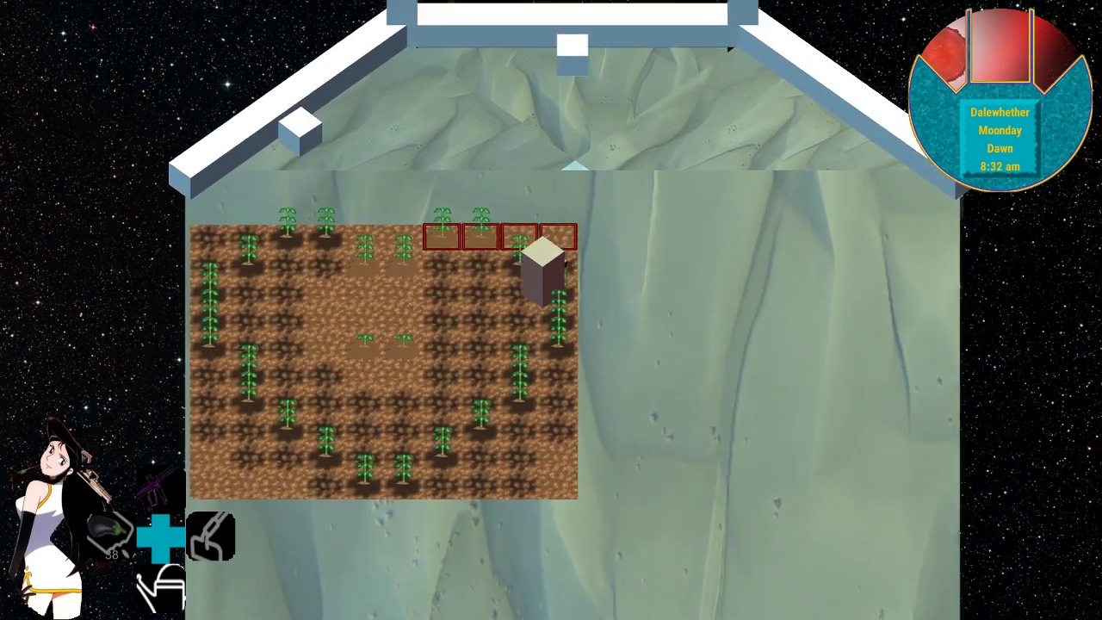
key(a)
key(w)
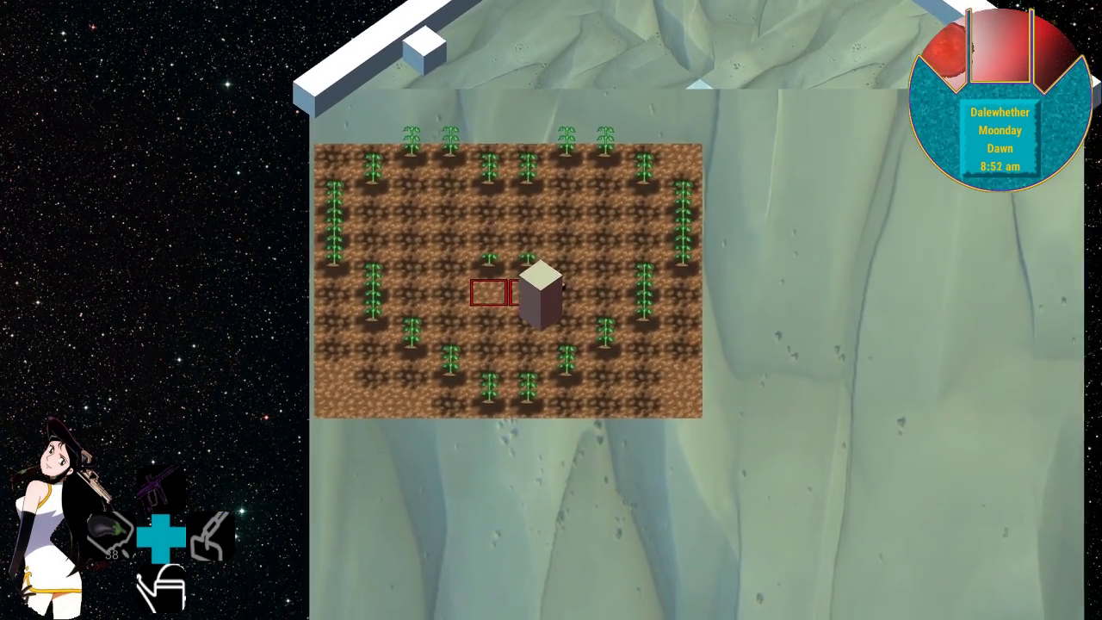
key(w)
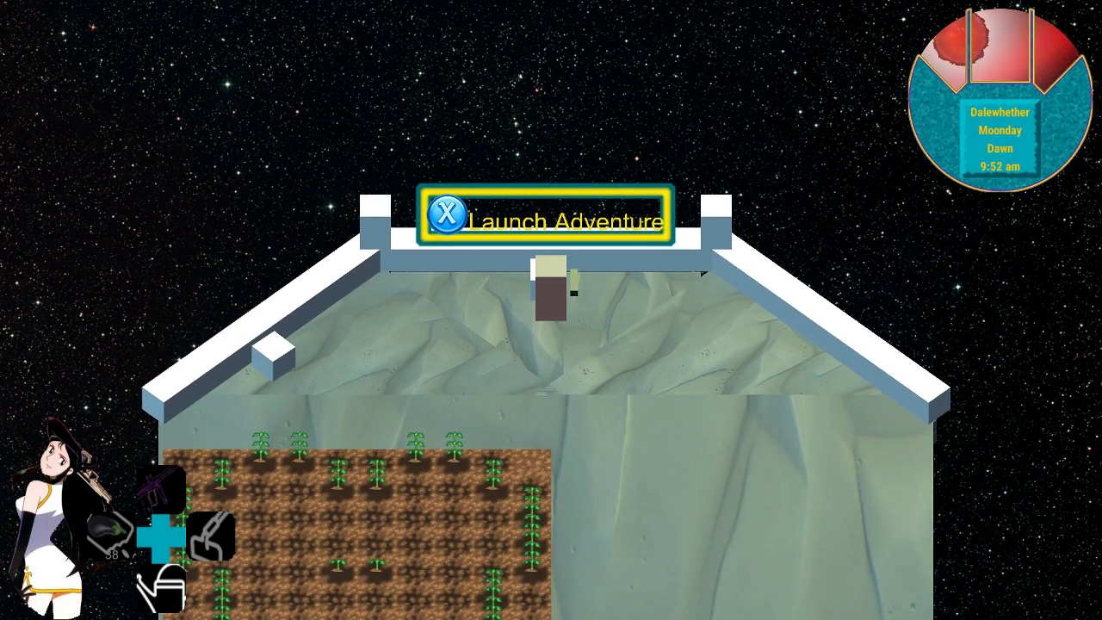
Step: Launch the adventure and explore the open sandy terrain with scattered blocks
key(e)
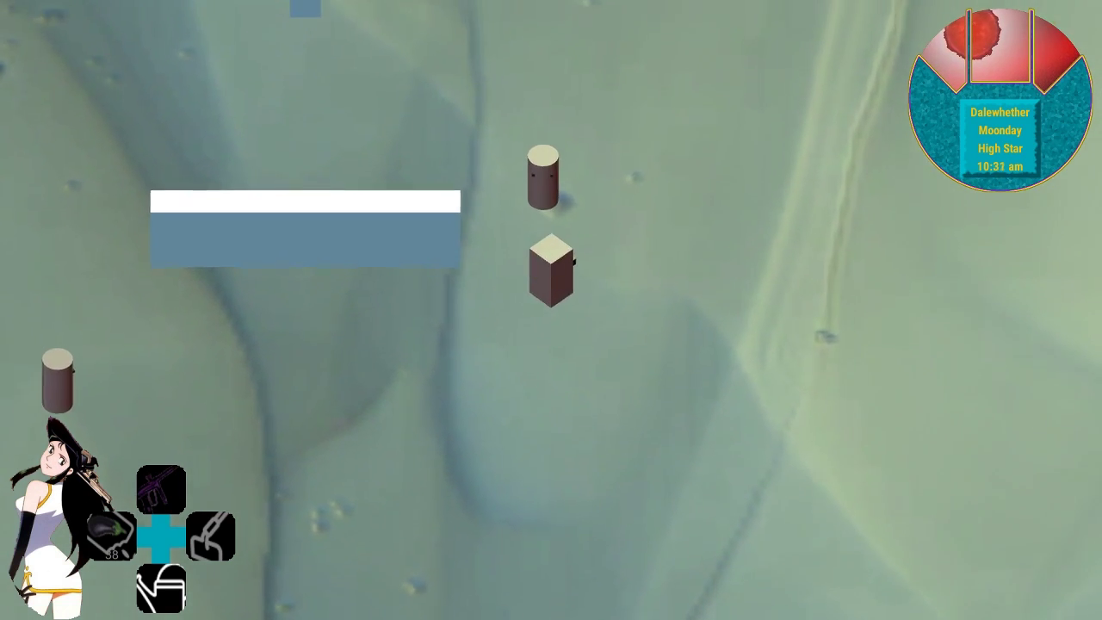
key(a)
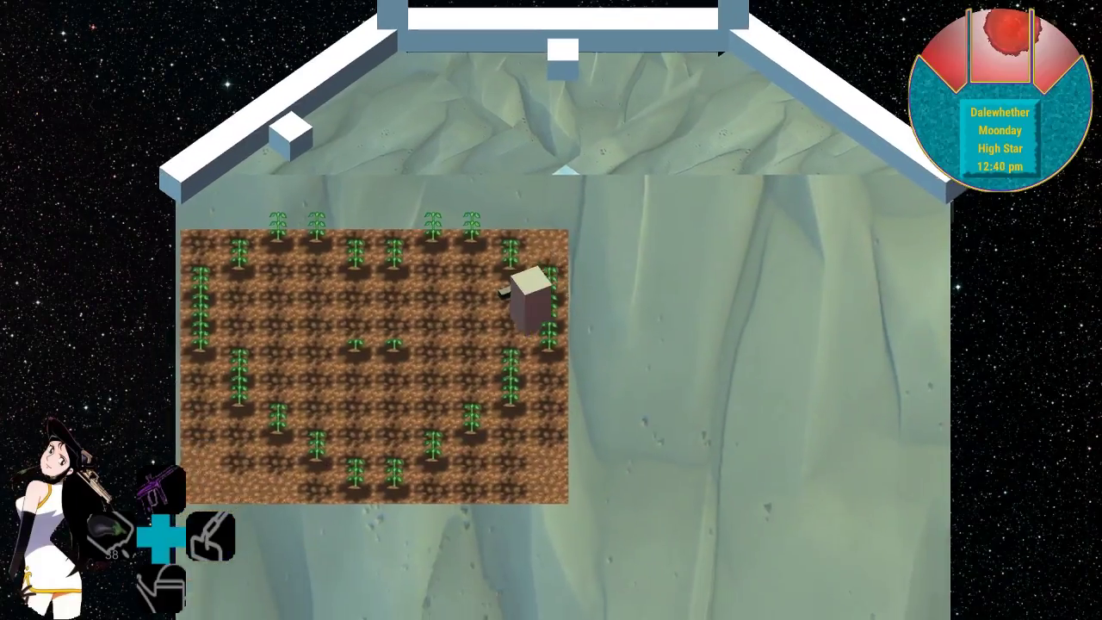
Step: Return to the farm, ready the eggplants in hand, and sleep until Twosday morning
key(a)
key(w)
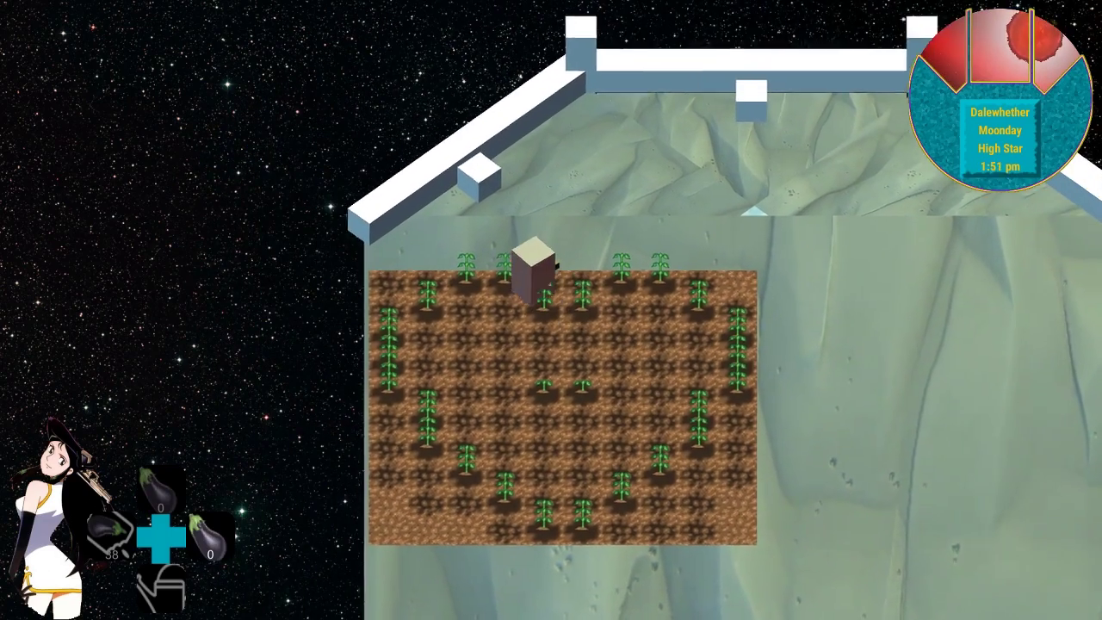
key(w)
key(e)
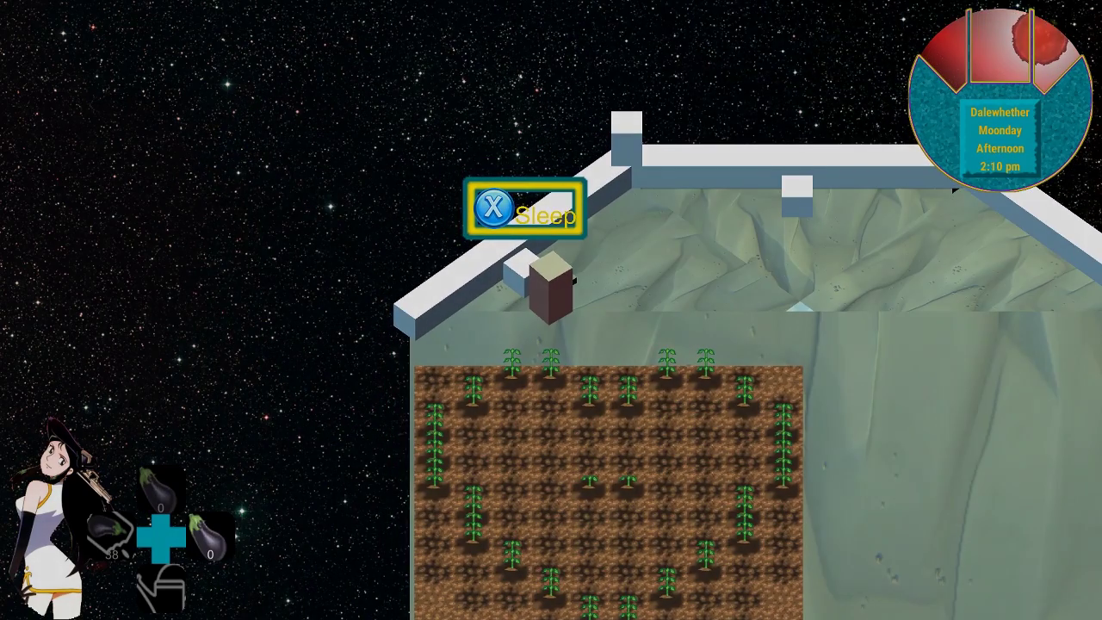